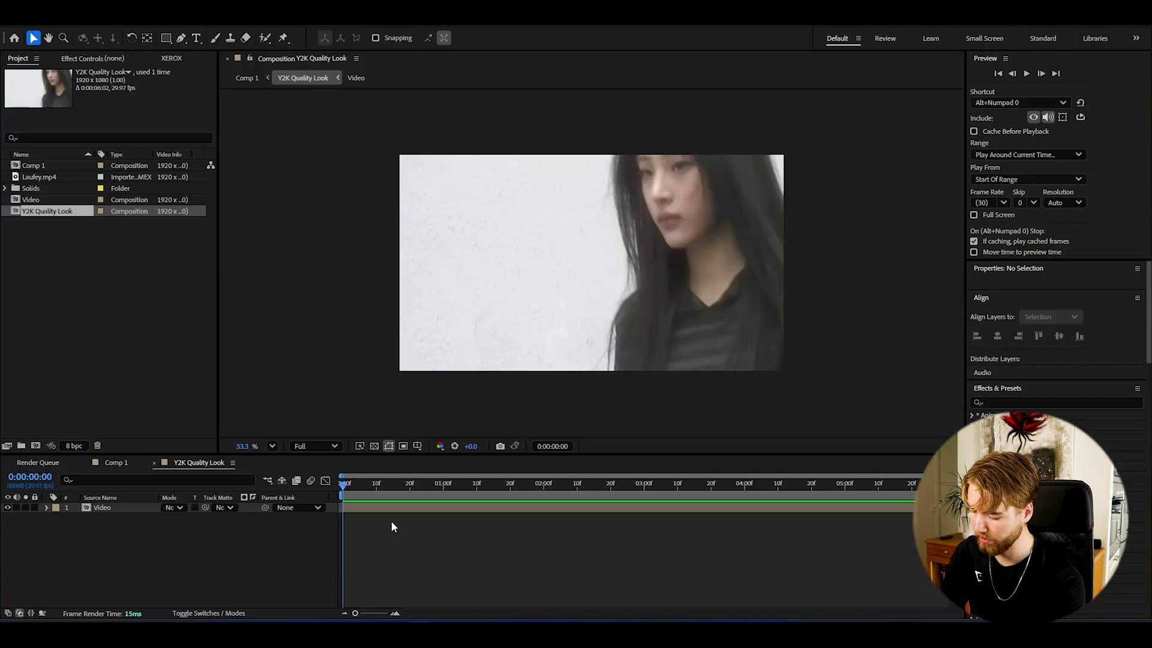
# Create an adjustment layer above the Video layer and apply the Mosaic effect to it.
pyautogui.hotkey('ctrl', 'alt', 'y')
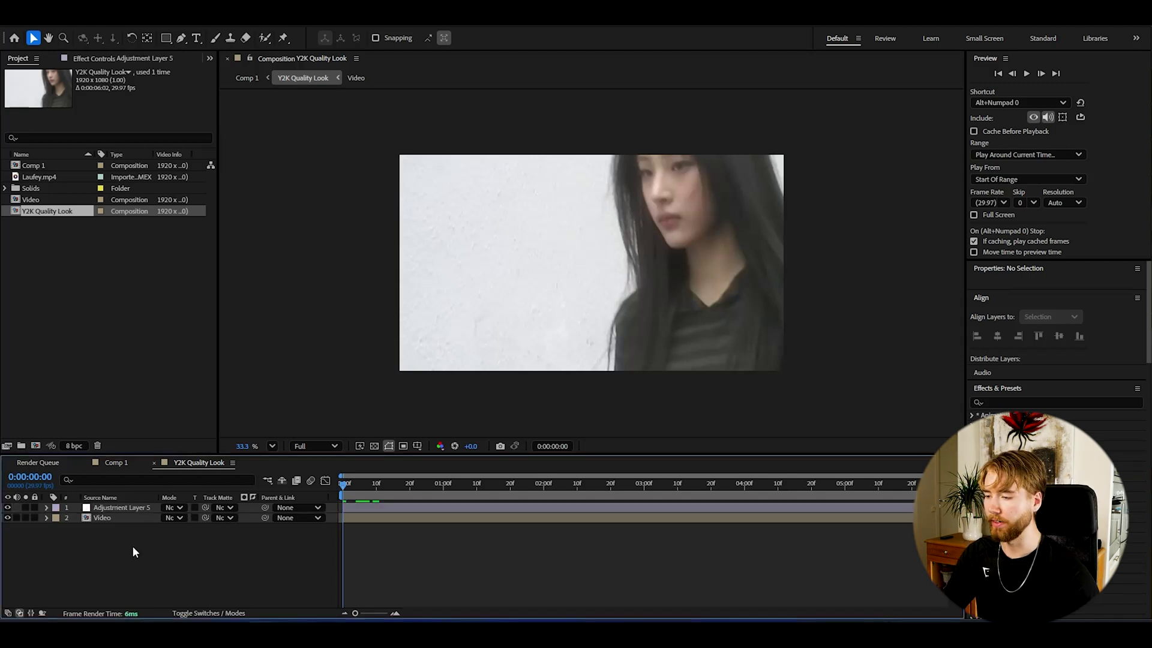
pyautogui.click(123, 516)
pyautogui.click(133, 508)
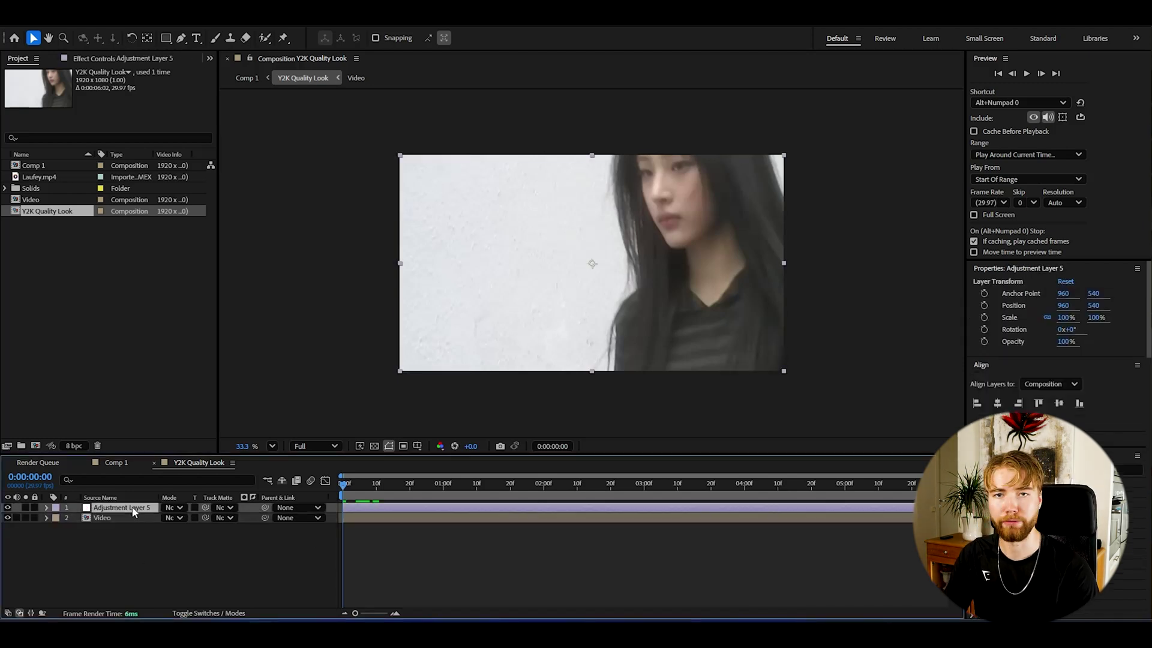
pyautogui.hotkey('ctrl', 'alt', 'shift', 'e')
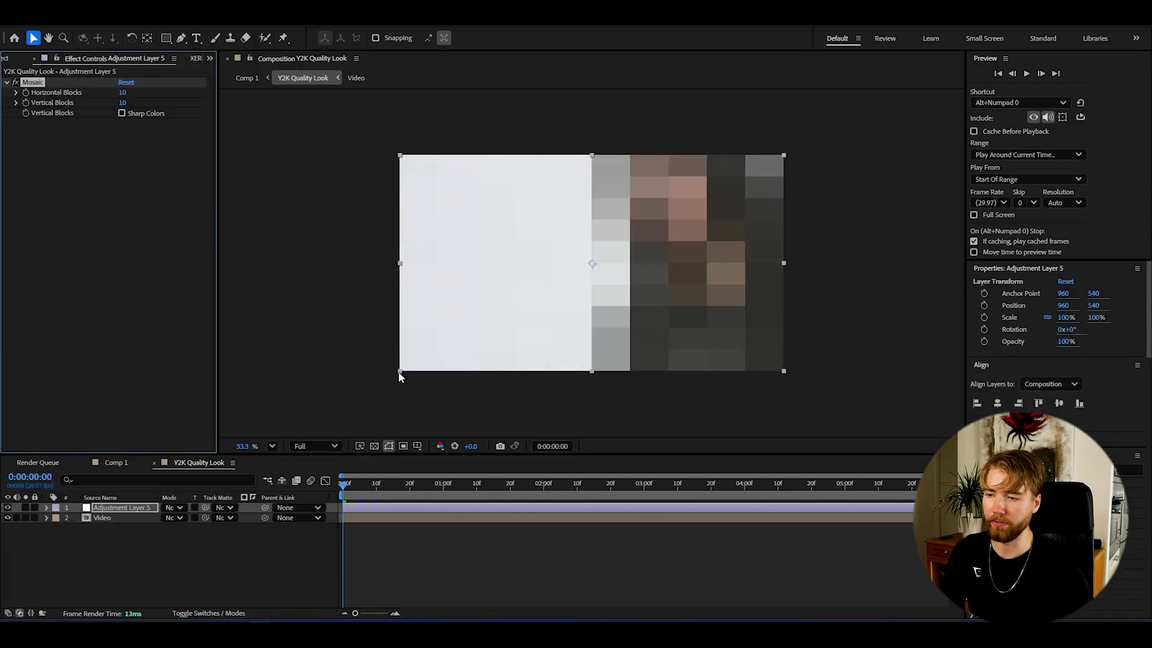
pyautogui.click(474, 487)
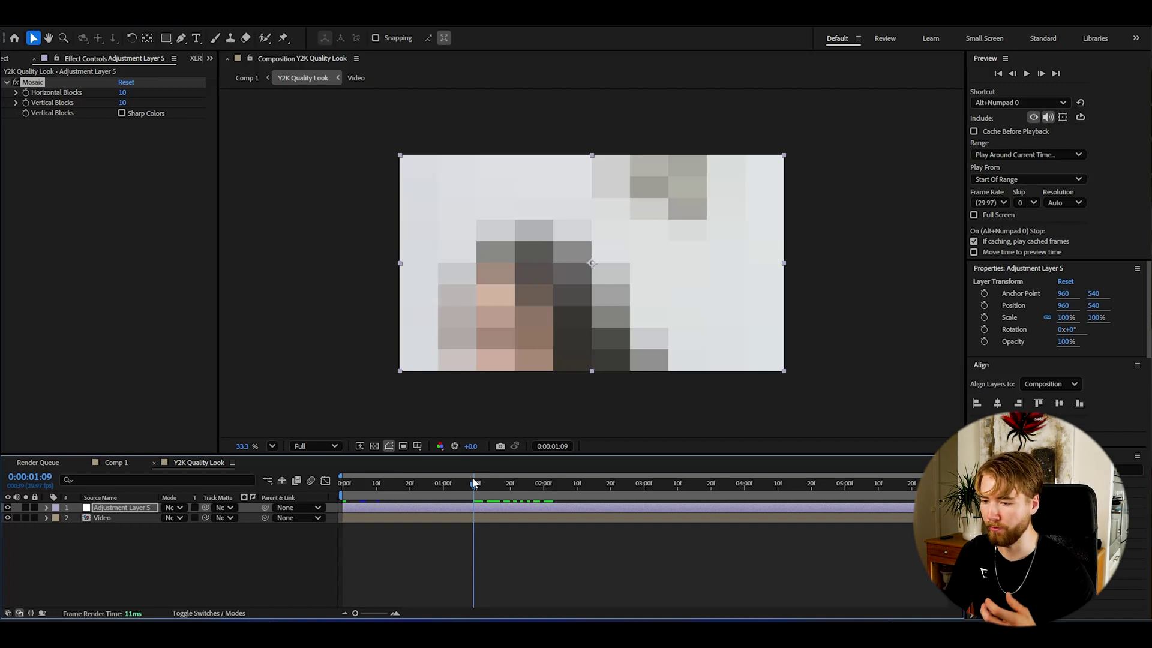
# Set Mosaic Horizontal and Vertical Blocks to 400, then inspect the pixelation at 100% zoom.
pyautogui.click(122, 93)
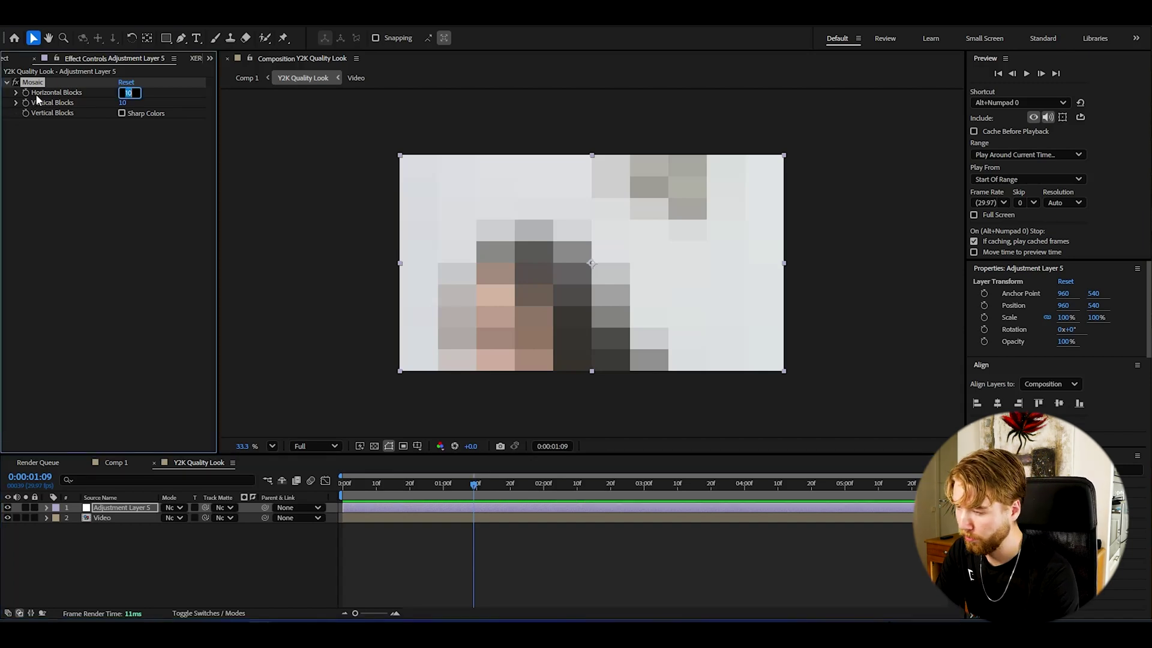
pyautogui.press('Tab')
pyautogui.write('400')
pyautogui.press('Return')
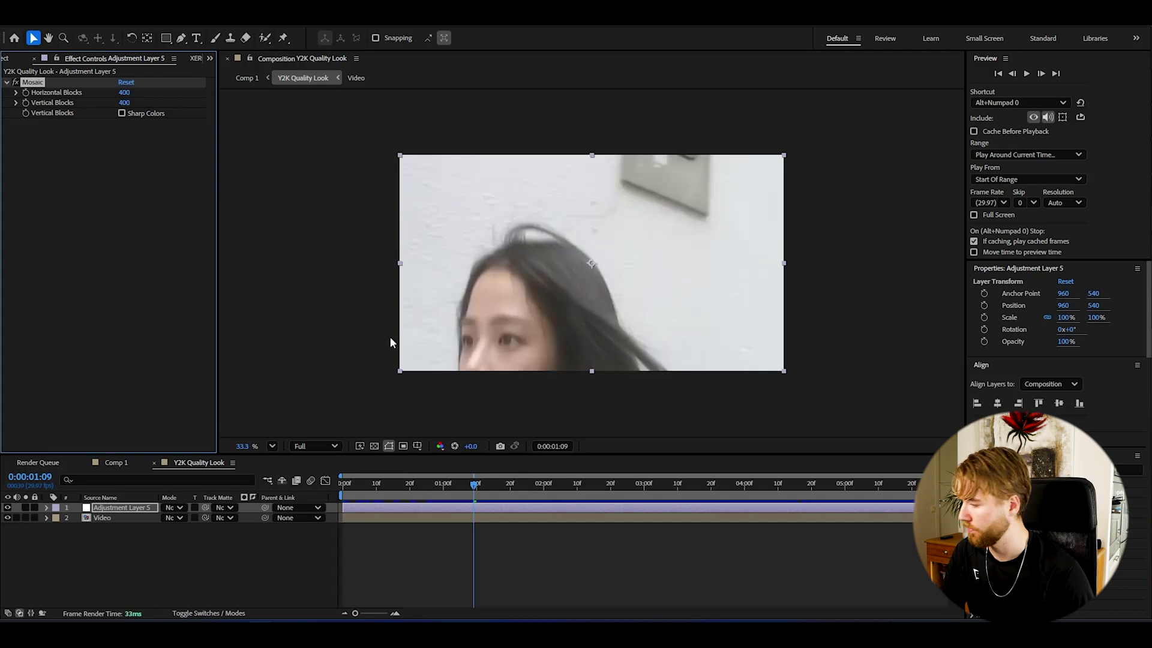
pyautogui.press('space')
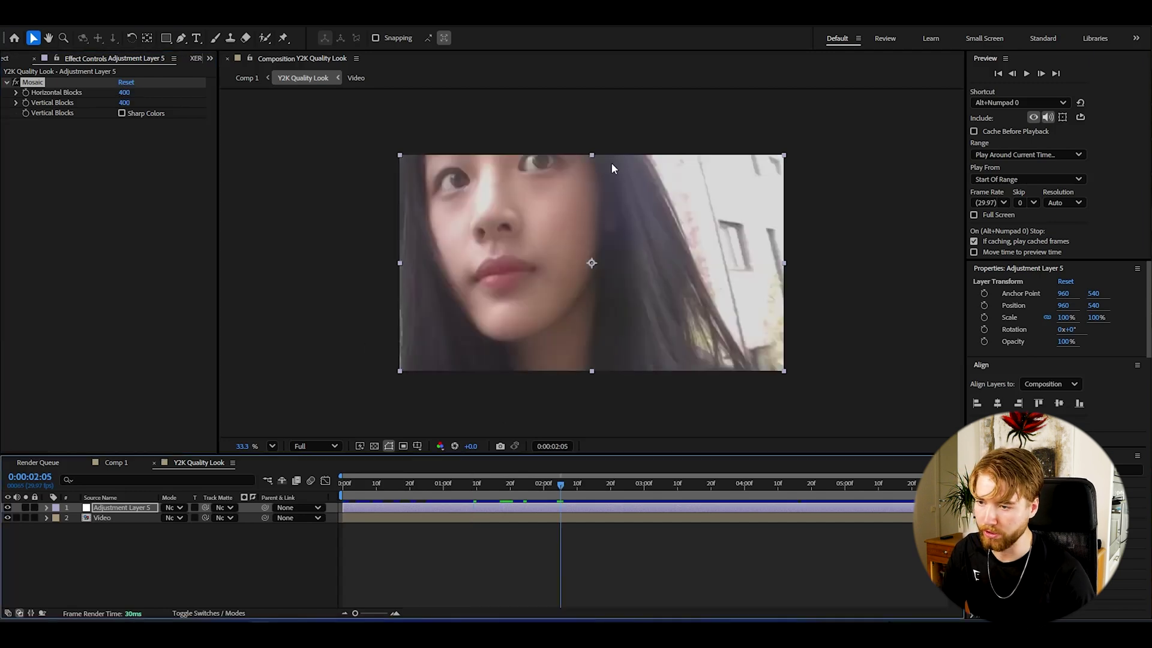
pyautogui.press('.')
pyautogui.click(18, 87)
pyautogui.press('.')
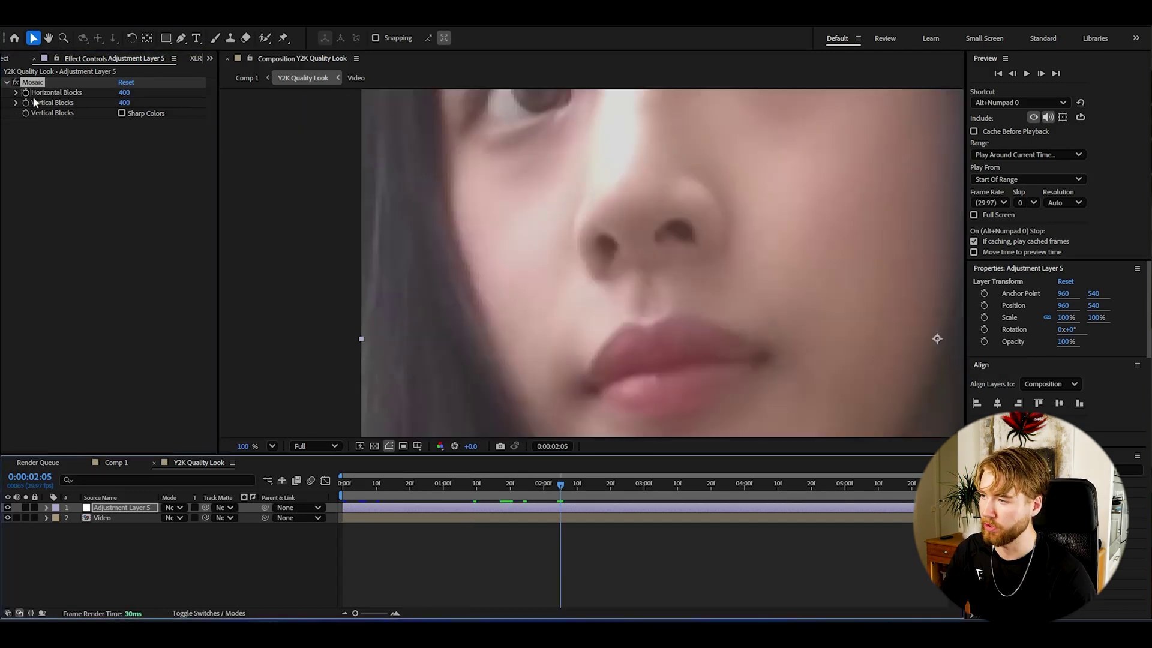
pyautogui.click(18, 87)
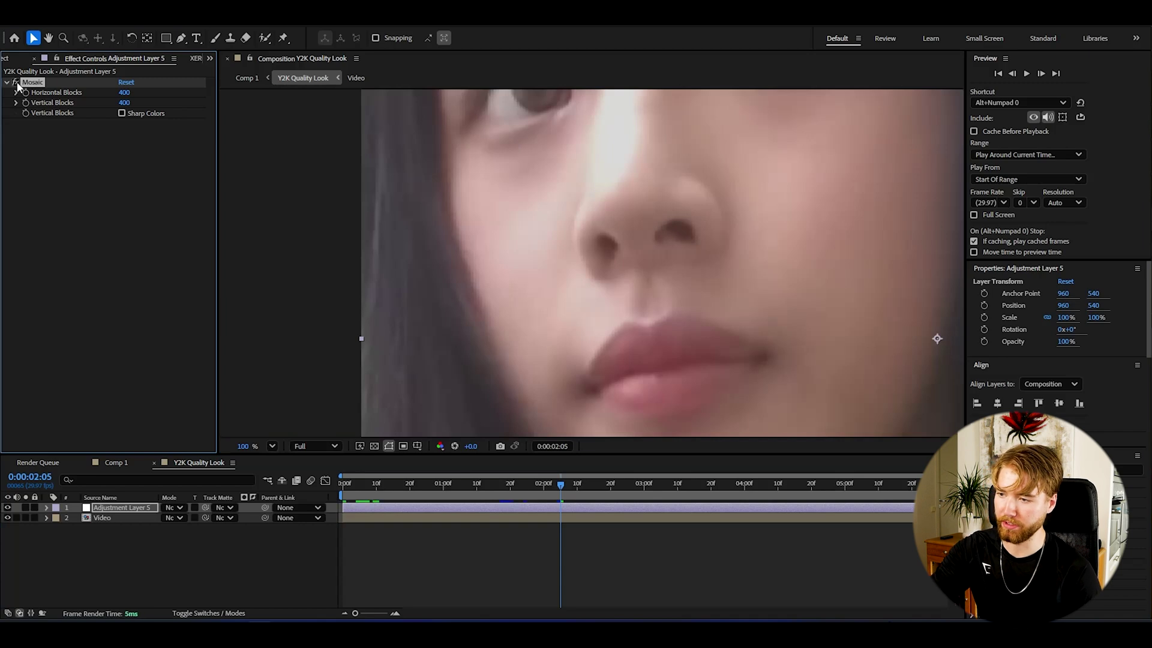
pyautogui.scroll(-3, 789, 322)
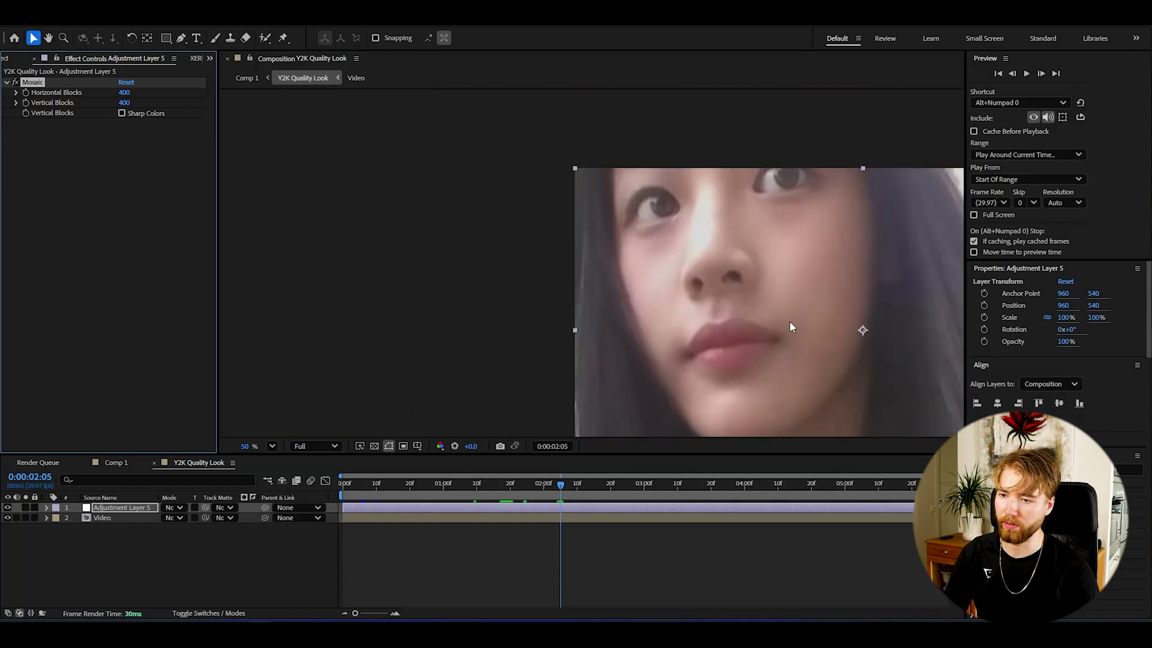
pyautogui.hotkey('shift', '/')
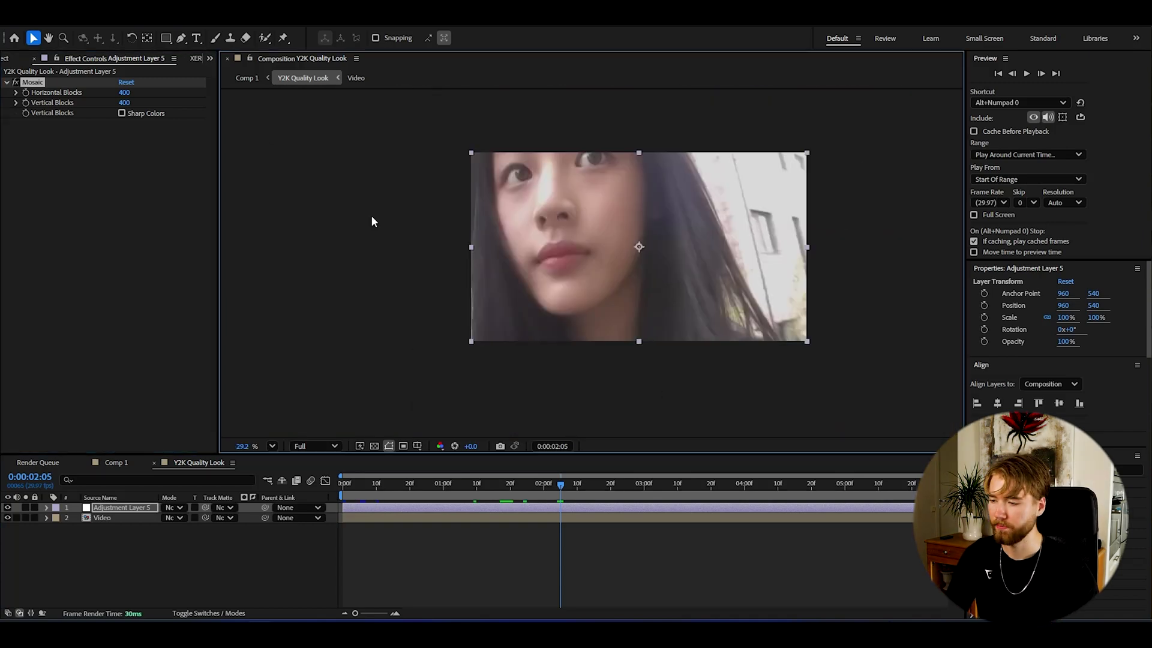
# Apply Fast Box Blur with Blur Radius 2 to the adjustment layer.
pyautogui.hotkey('shift', '/')
pyautogui.hotkey('ctrl', 'space')
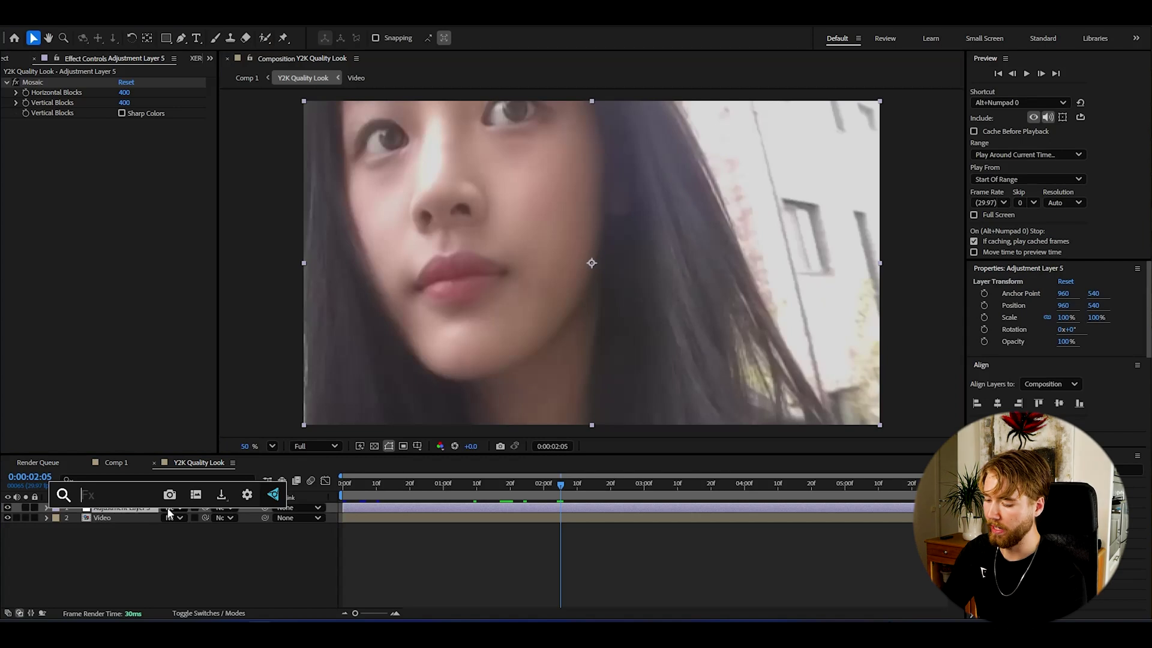
pyautogui.write('ftas')
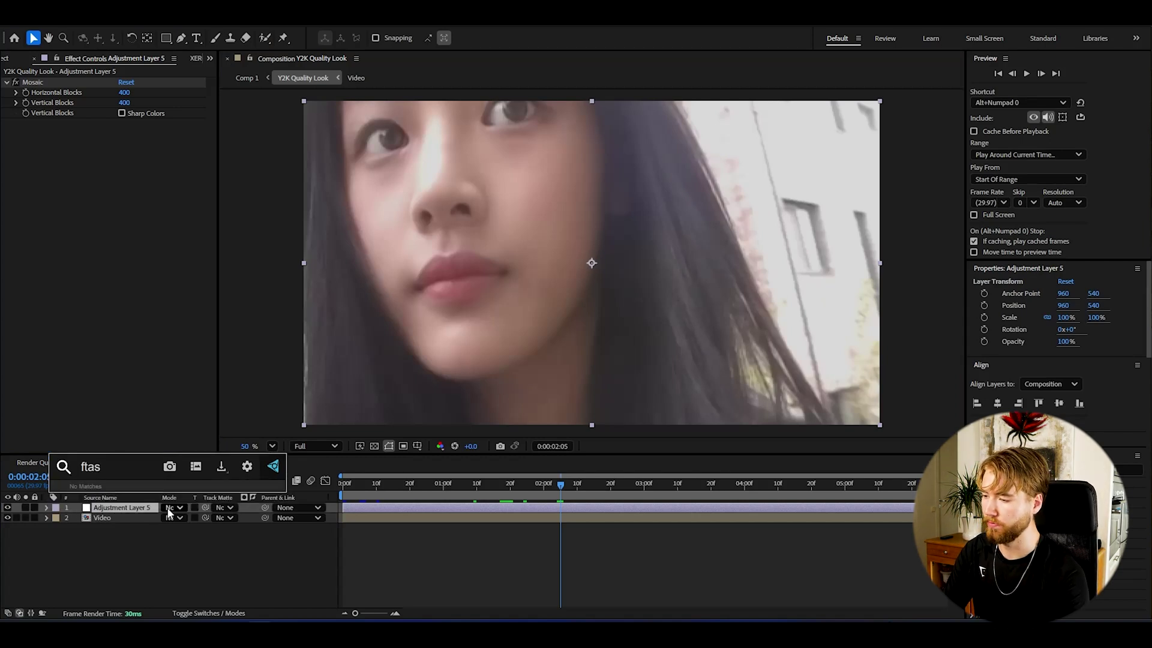
pyautogui.press('Return')
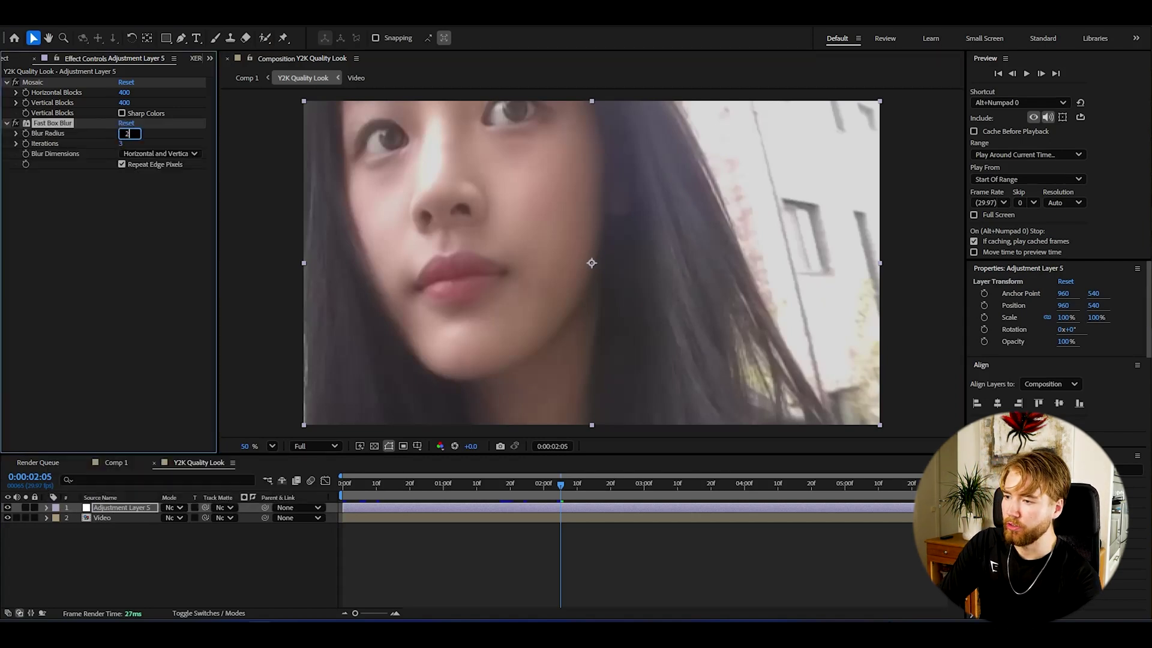
# Add Unsharp Mask with Amount 500 and Radius 3, toggling it to compare before and after.
pyautogui.click(110, 510)
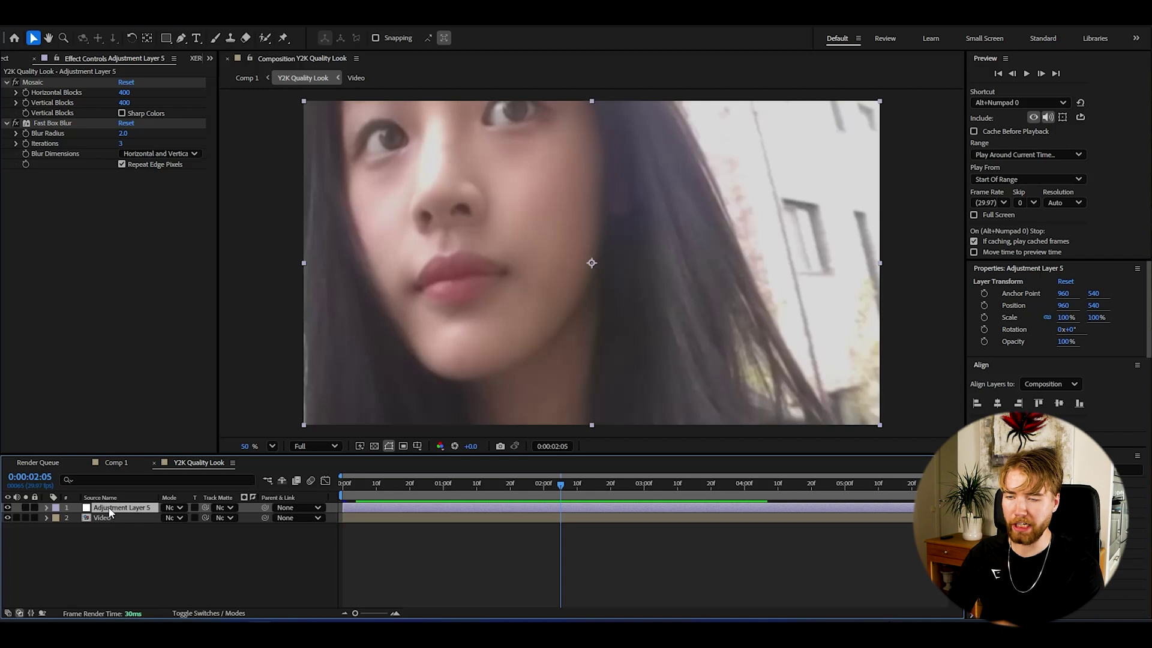
pyautogui.press('Return')
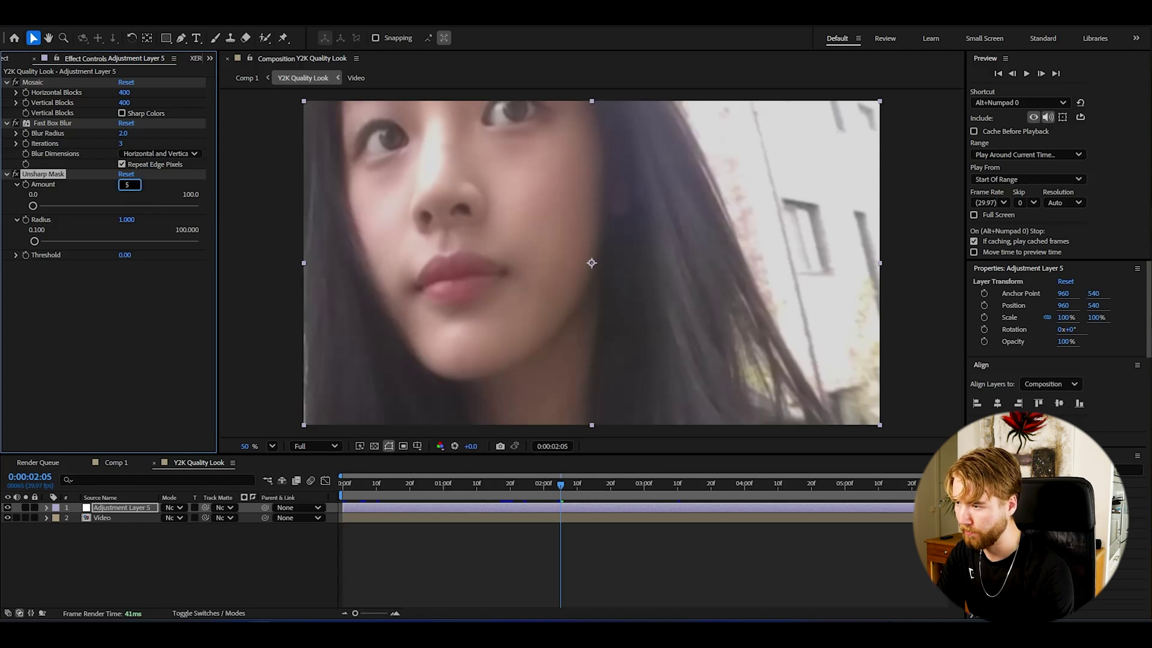
pyautogui.press('Tab')
pyautogui.write('3')
pyautogui.press('Return')
pyautogui.click(15, 174)
pyautogui.click(15, 174)
pyautogui.click(16, 174)
pyautogui.click(16, 174)
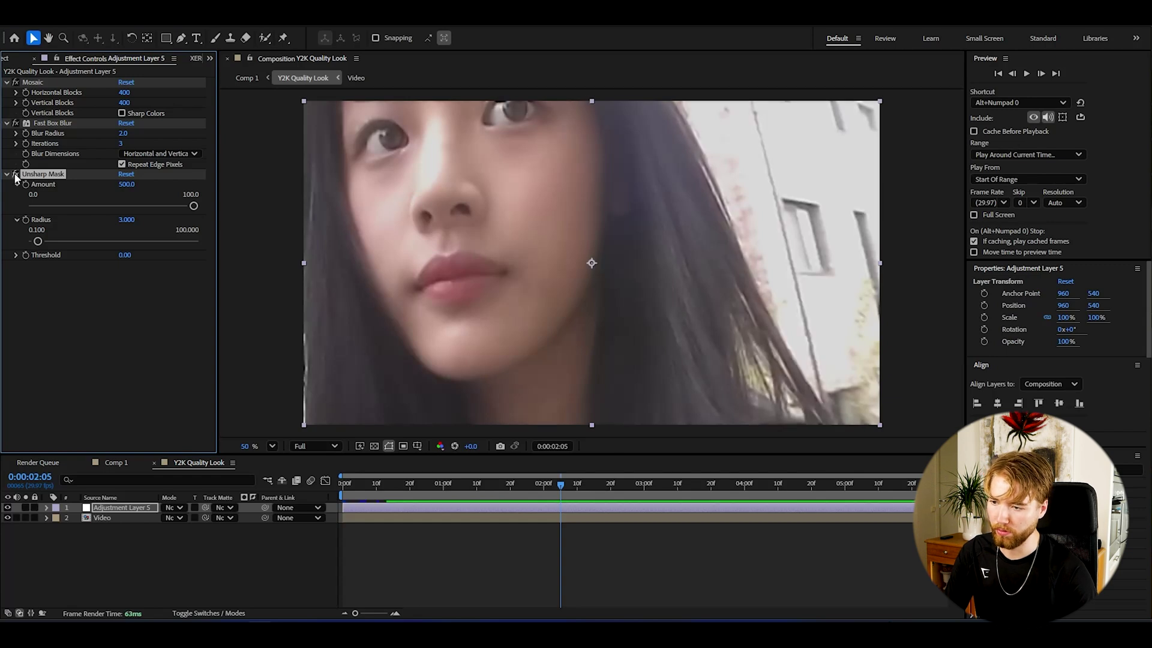
pyautogui.hotkey('ctrl', 'space')
# Apply Motion Tile to the adjustment layer with Output Width 80 and preview the clip.
pyautogui.write('motion')
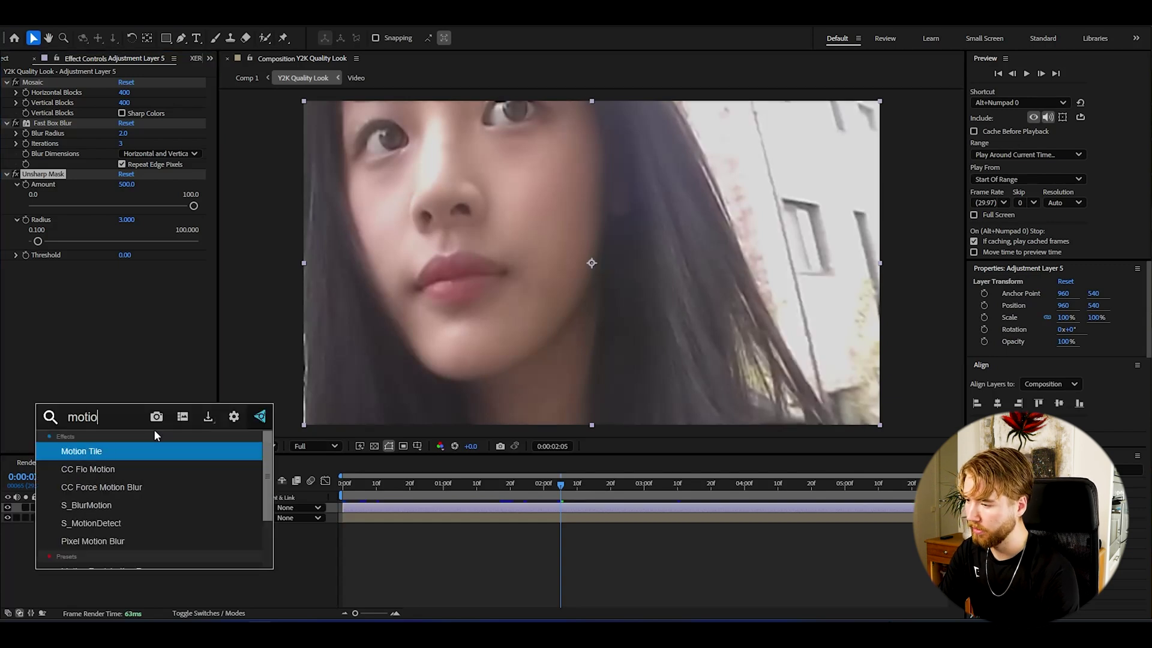
pyautogui.press('Return')
pyautogui.click(128, 306)
pyautogui.write('8')
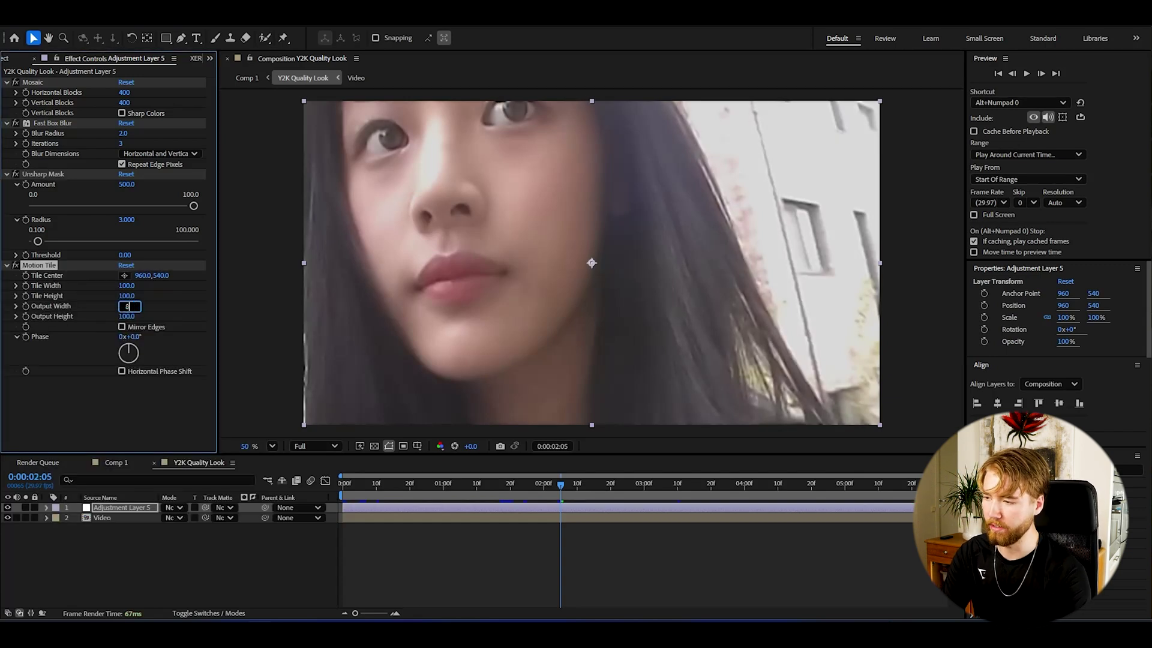
pyautogui.write('0')
pyautogui.press('Return')
pyautogui.press('space')
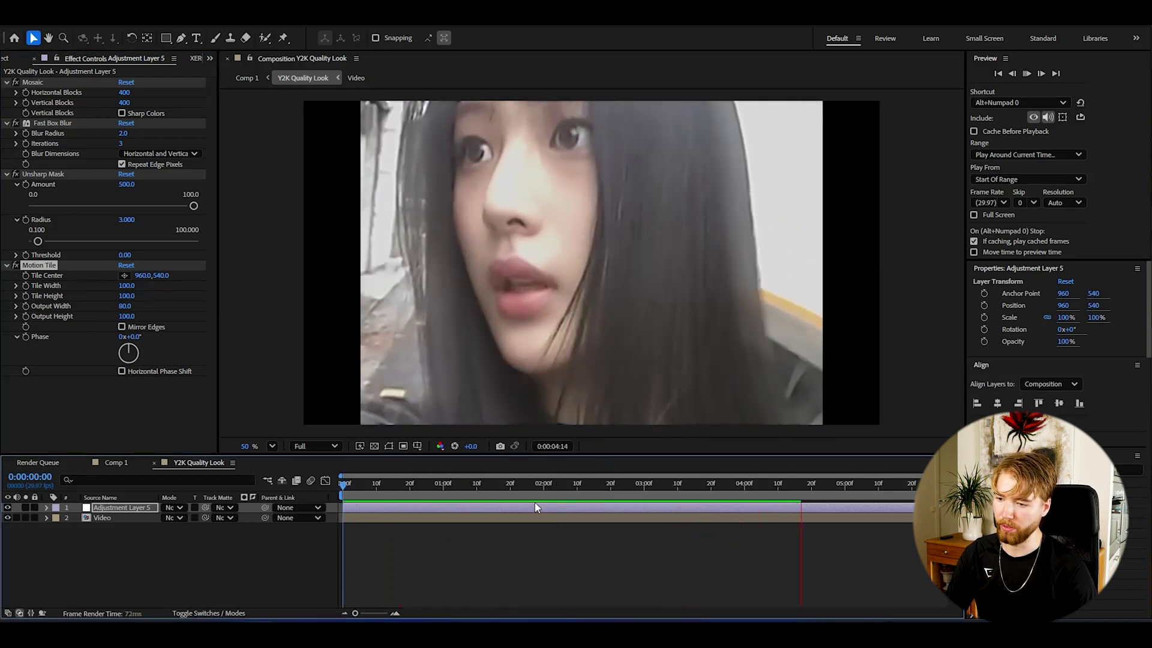
# Compare the clip with and without the adjustment layer, enable Mosaic's Sharp Colors, and preview.
pyautogui.click(8, 508)
pyautogui.click(8, 507)
pyautogui.click(8, 507)
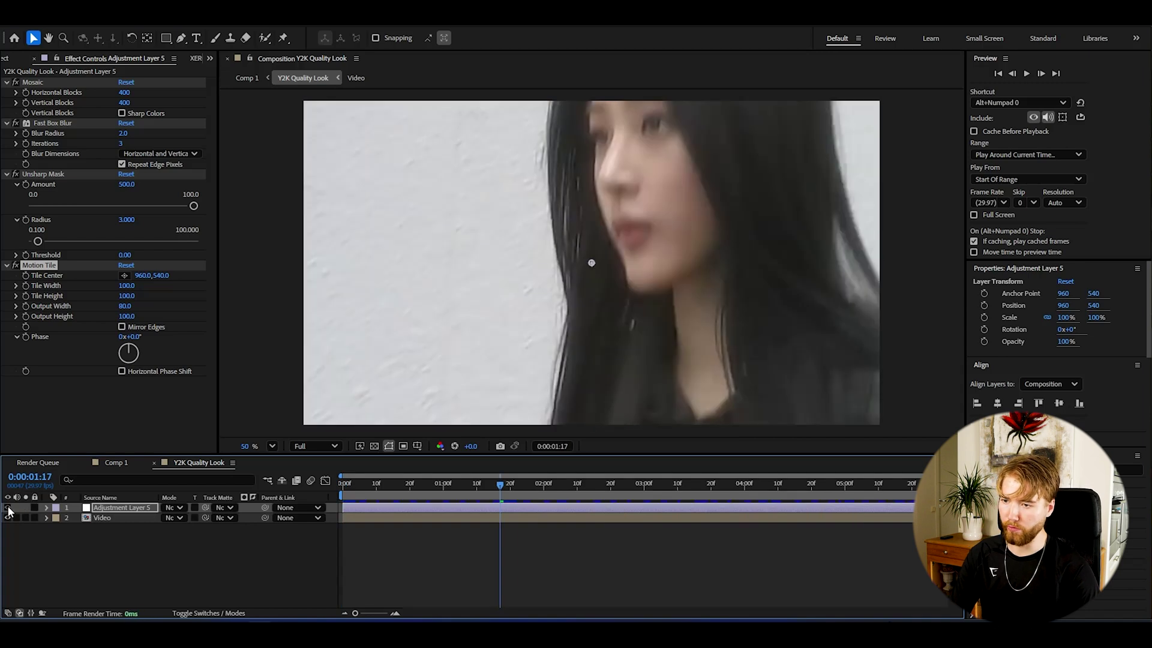
pyautogui.click(7, 508)
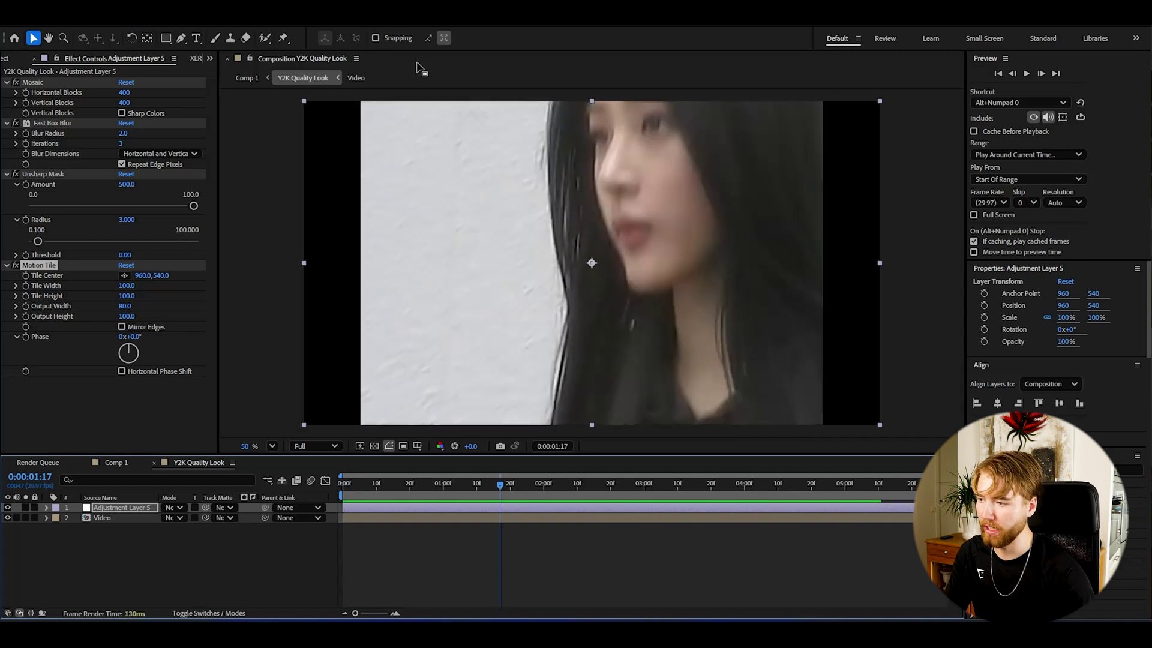
pyautogui.click(169, 393)
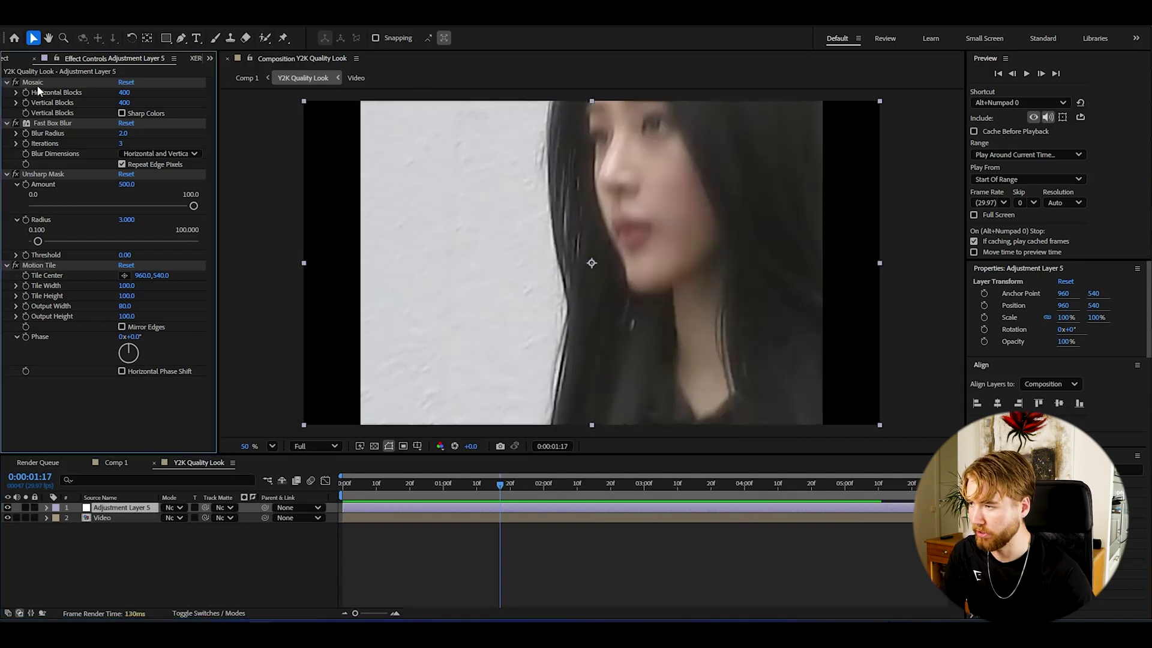
pyautogui.click(123, 114)
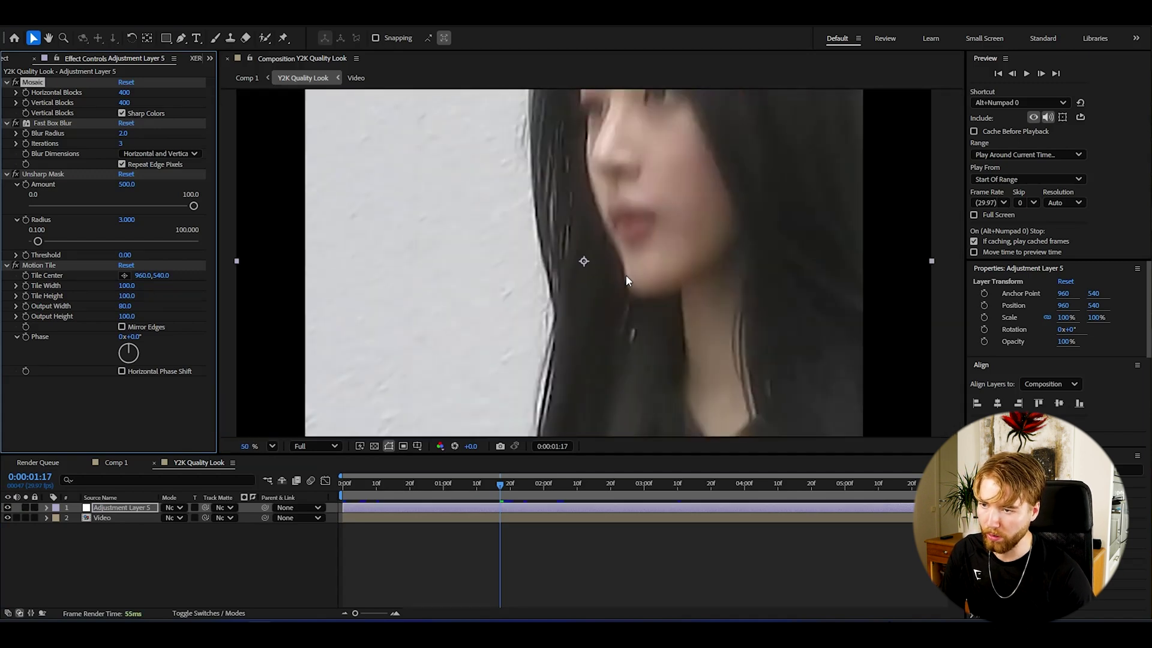
pyautogui.moveTo(535, 490); pyautogui.dragTo(500, 489)
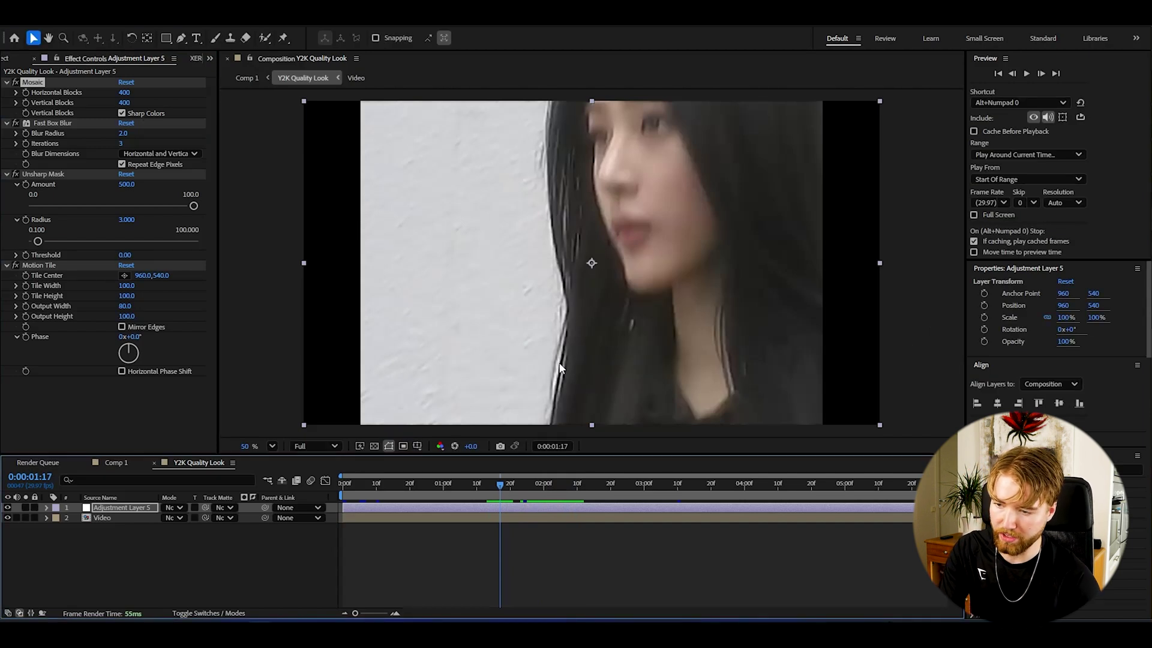
pyautogui.press('space')
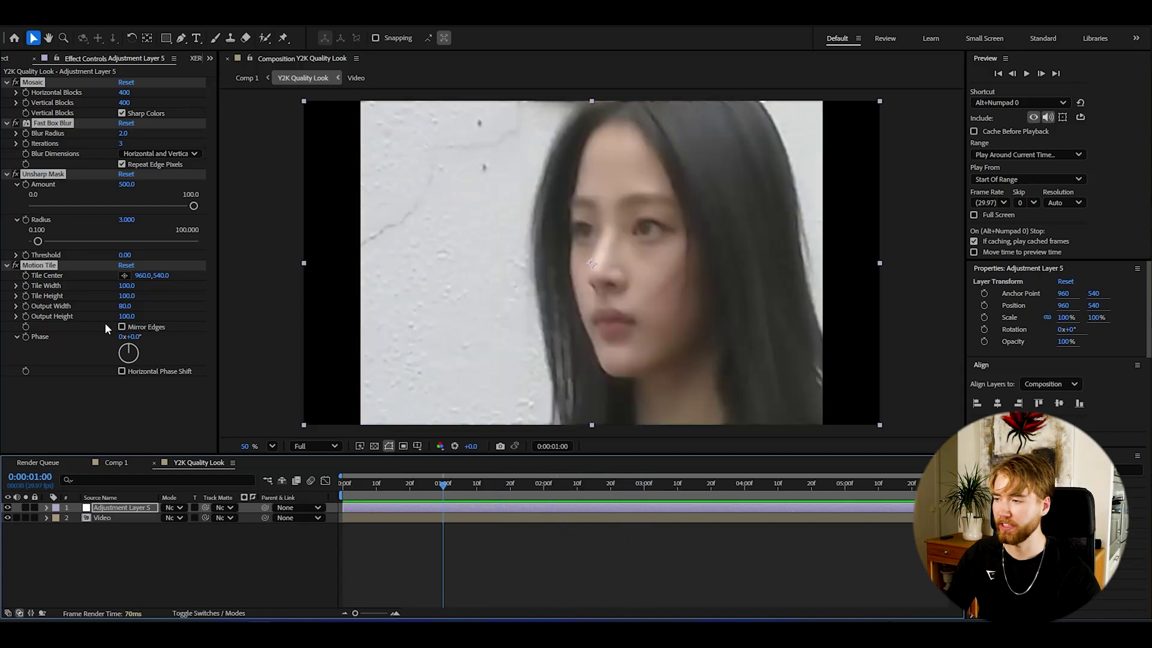
# Choose Save Animation Preset from the Animation menu.
pyautogui.click(162, 26)
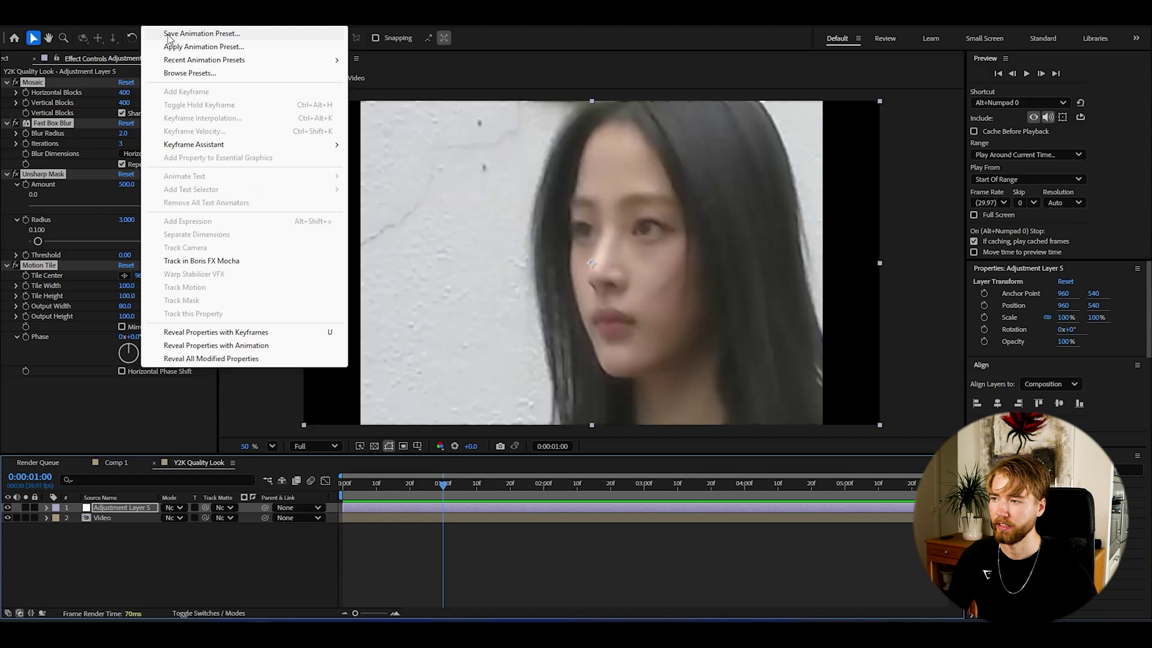
pyautogui.click(169, 34)
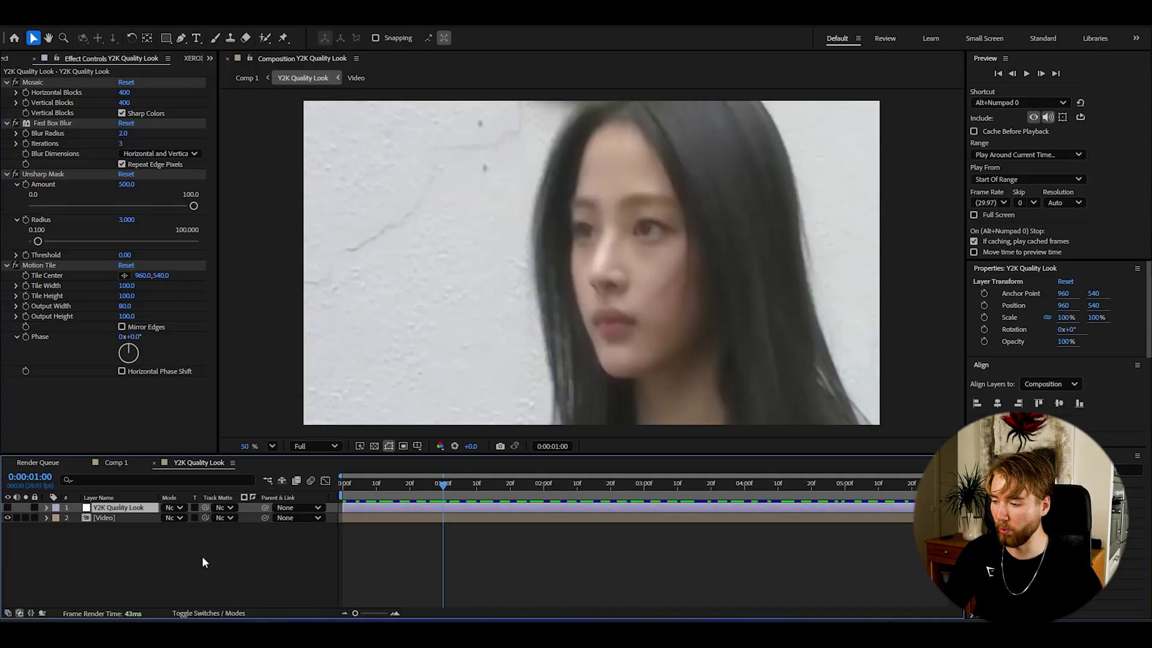
# Add a new adjustment layer at the top, return to the clip start, and expand Frutiger Metro FX.
pyautogui.click(203, 558)
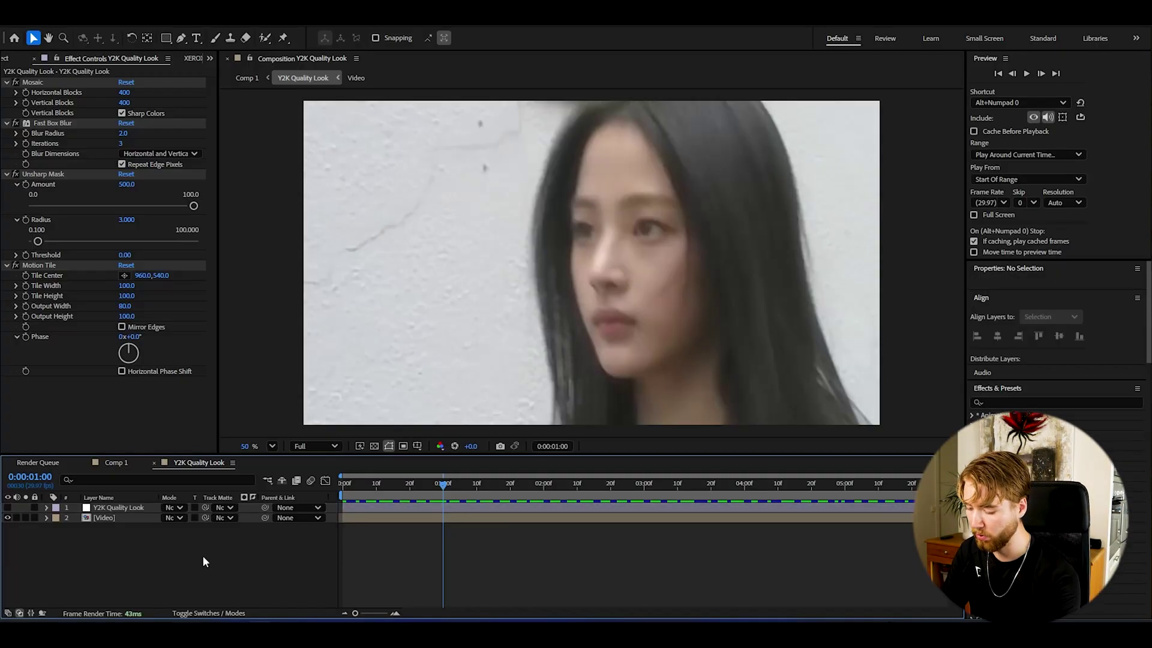
pyautogui.hotkey('ctrl', 'alt', 'y')
pyautogui.press('Home')
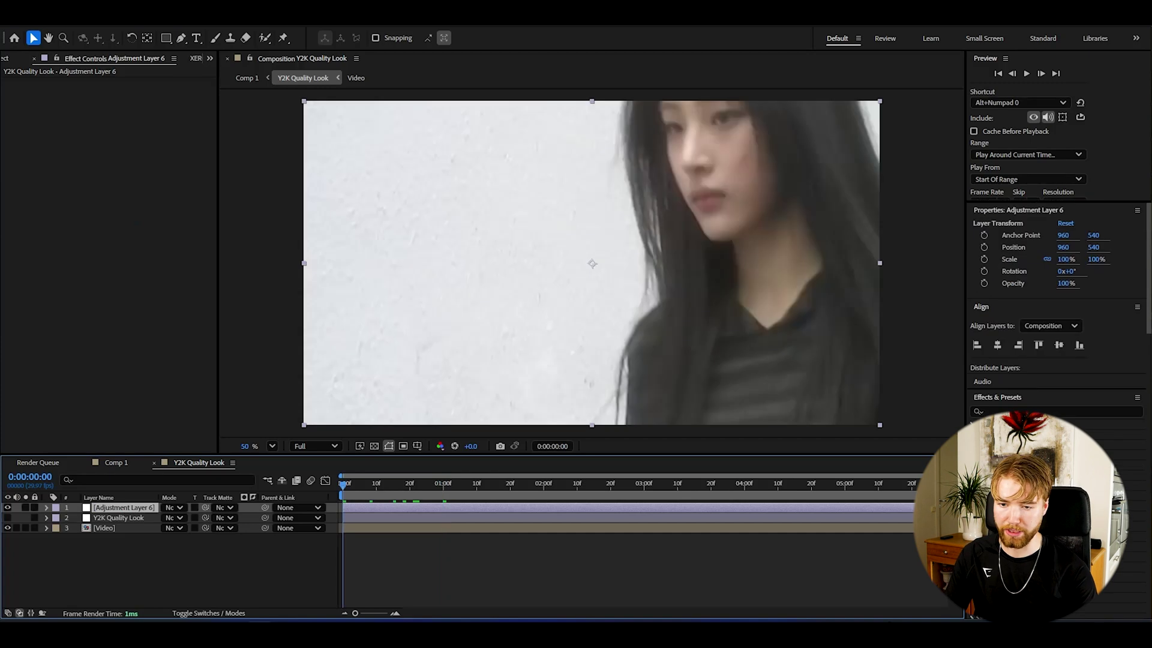
pyautogui.hotkey('ctrl', '5')
pyautogui.click(993, 317)
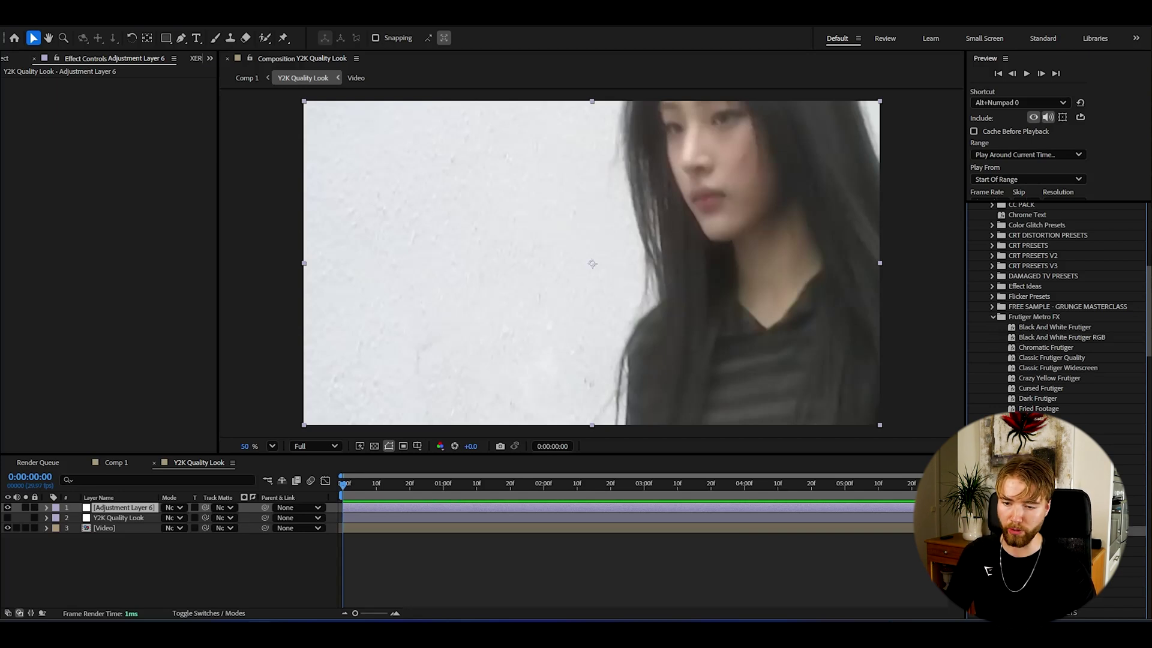
# Apply a XEROX-style Frutiger Metro FX preset to Adjustment Layer 6, review it, and add Adjustment Layer 7.
pyautogui.moveTo(1038, 429); pyautogui.dragTo(500, 300)
pyautogui.moveTo(123, 500); pyautogui.dragTo(126, 508)
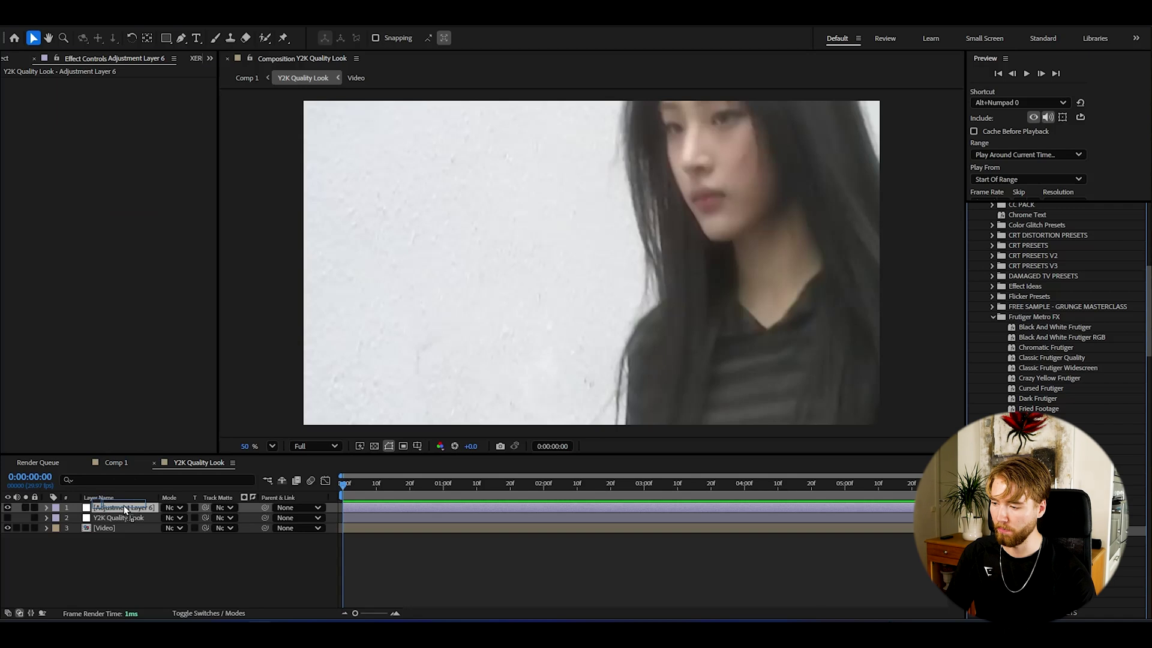
pyautogui.moveTo(405, 491); pyautogui.dragTo(615, 493)
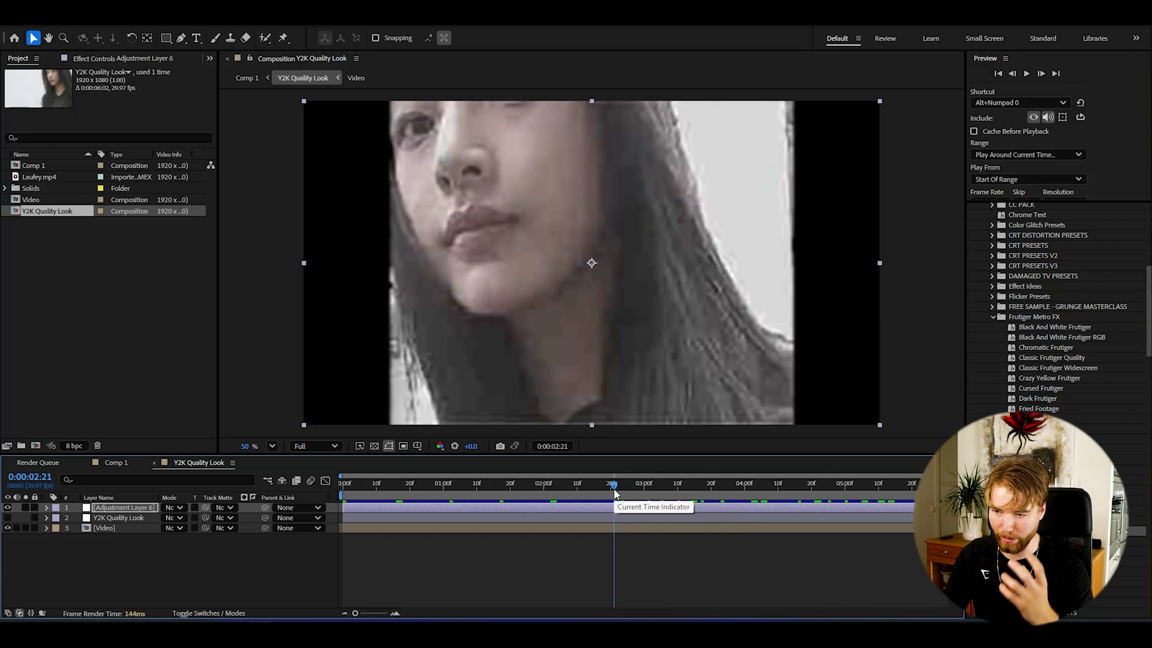
pyautogui.moveTo(610, 493); pyautogui.dragTo(462, 493)
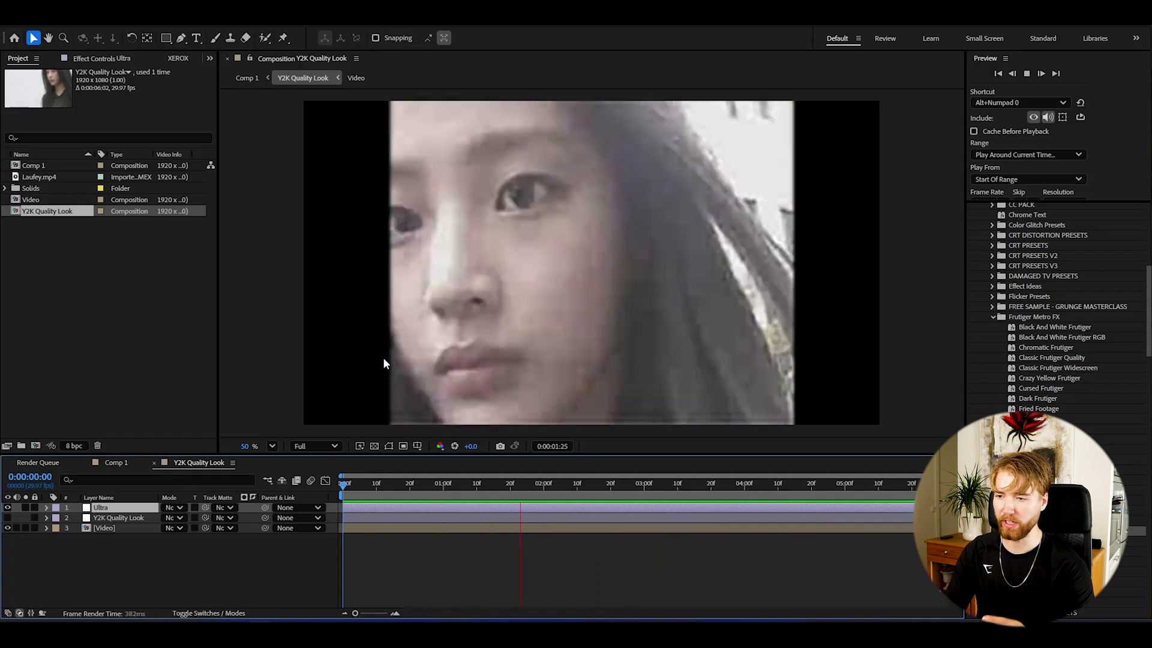
pyautogui.press('space')
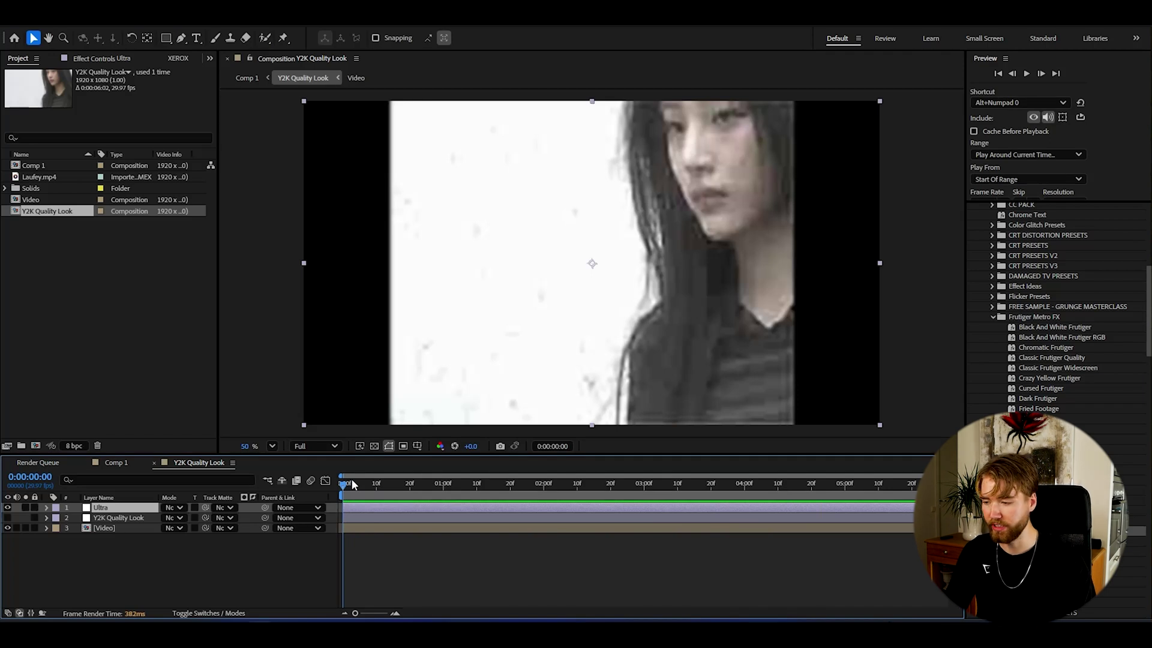
pyautogui.click(47, 584)
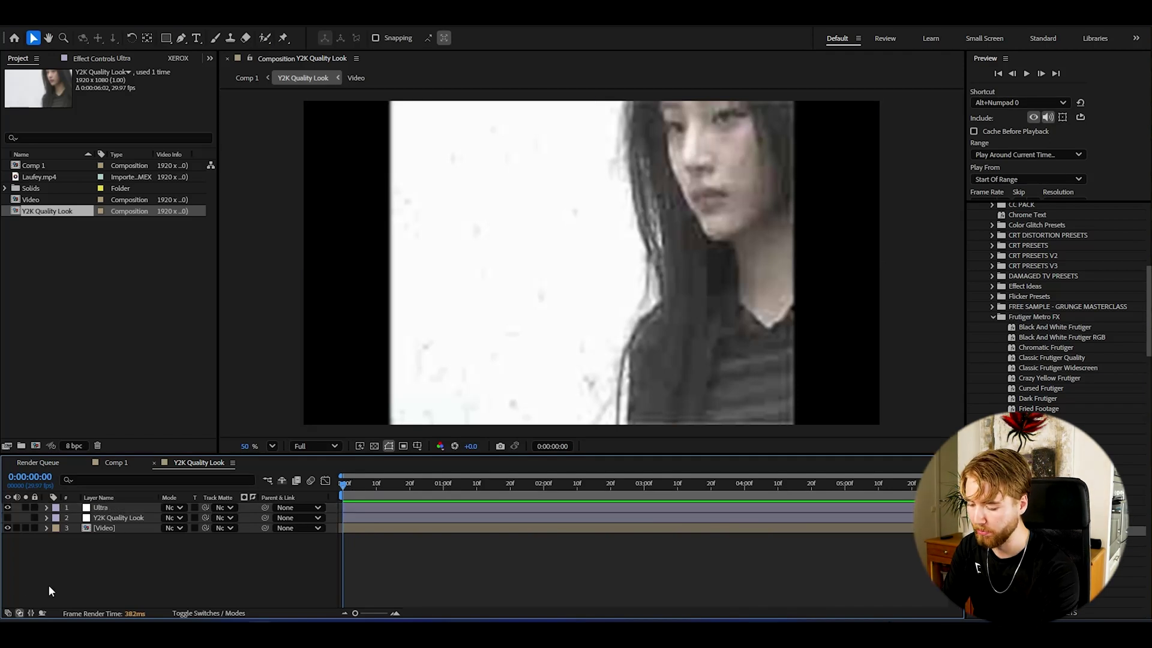
pyautogui.hotkey('ctrl', 'alt', 'y')
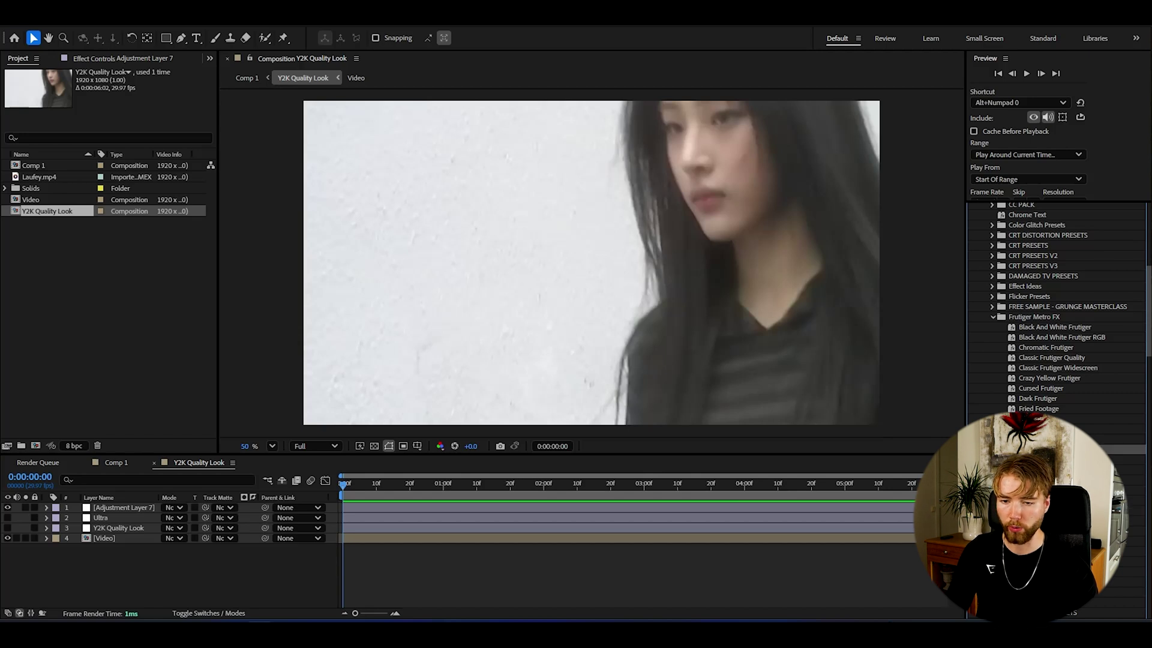
# Drop a high-contrast preset onto Adjustment Layer 7, preview it, and add Adjustment Layer 8.
pyautogui.moveTo(701, 441); pyautogui.dragTo(133, 507)
pyautogui.press('space')
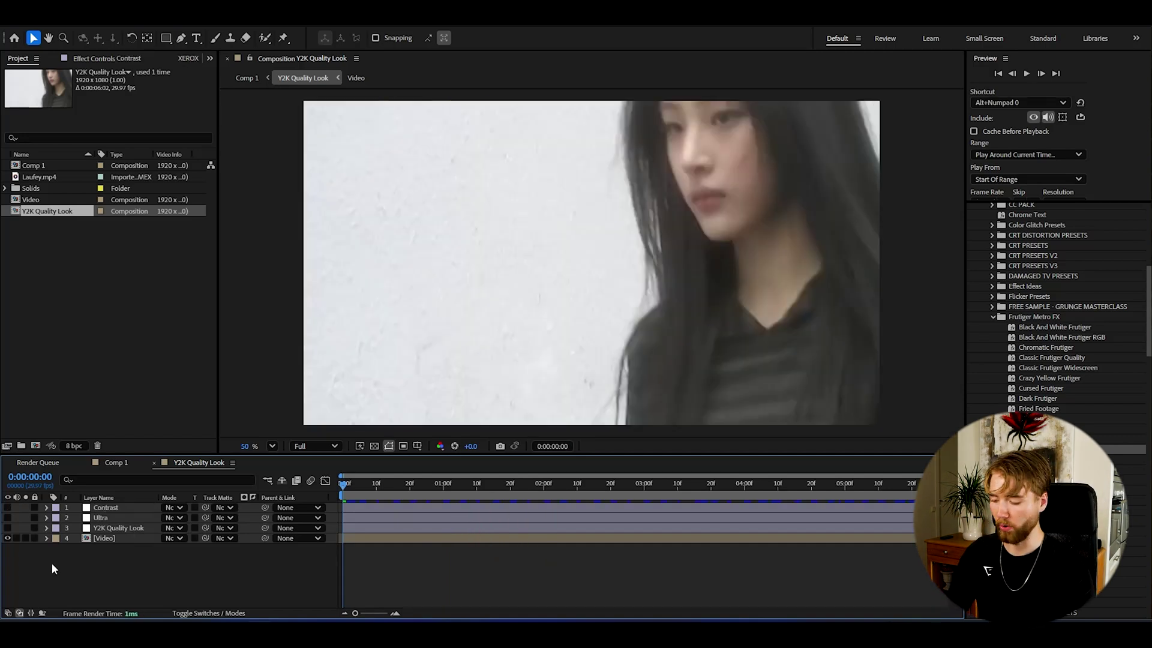
pyautogui.hotkey('ctrl', 'alt', 'y')
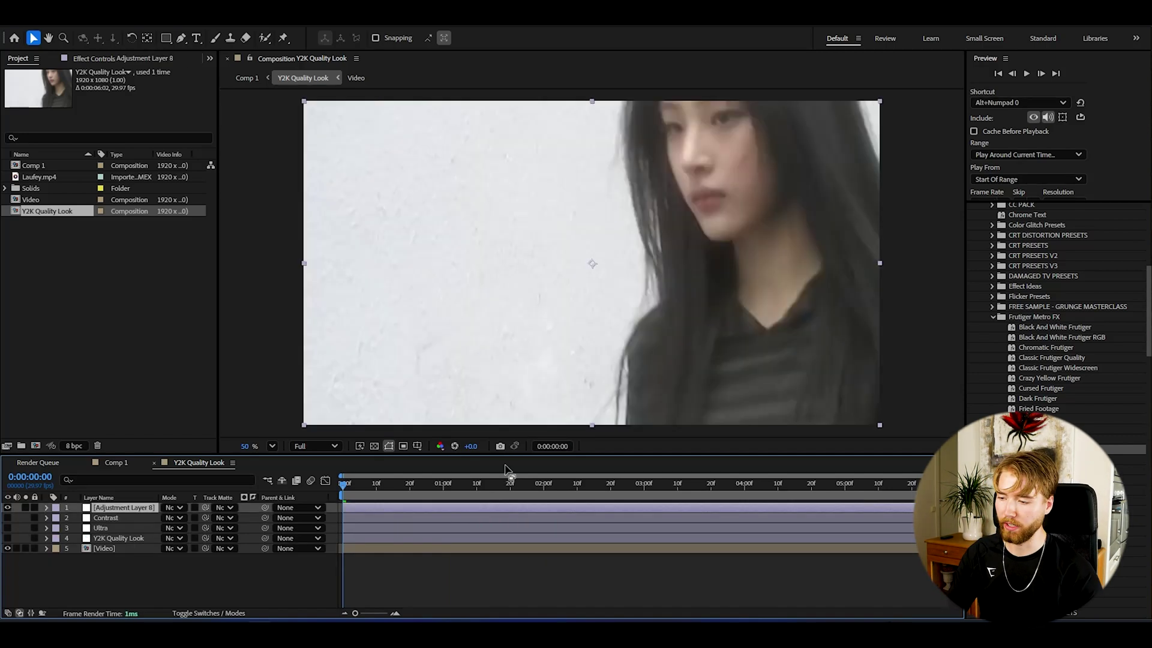
# Drag the Dark Frutiger preset onto the composition and preview the dark purple look.
pyautogui.click(1052, 358)
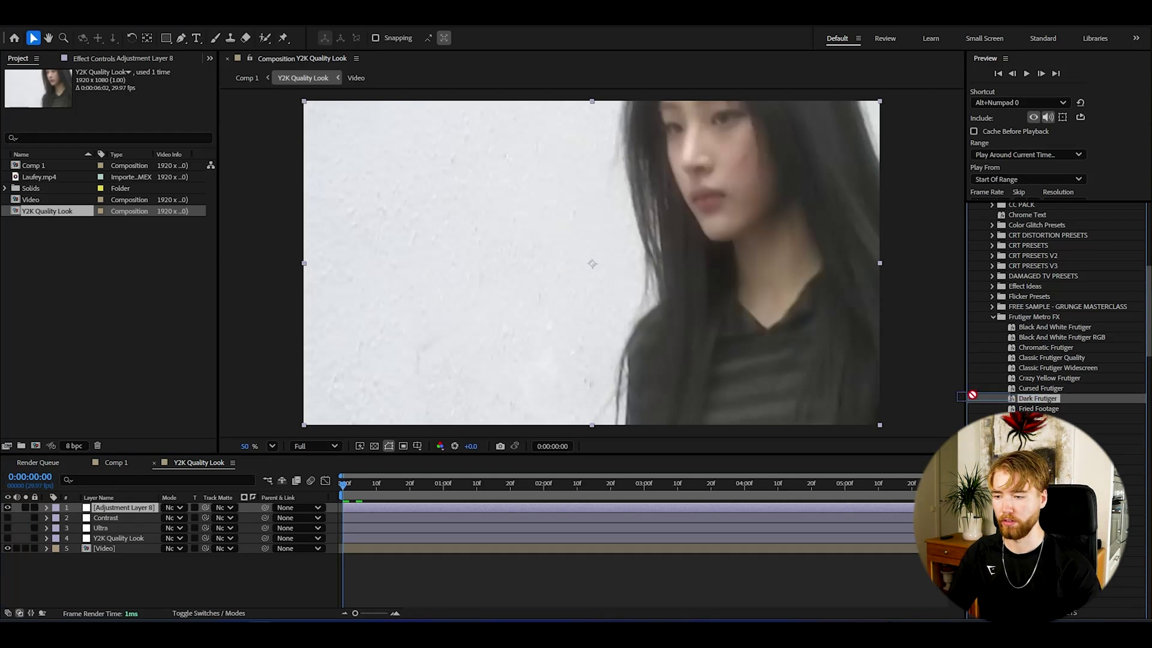
pyautogui.moveTo(380, 416); pyautogui.dragTo(381, 417)
pyautogui.press('space')
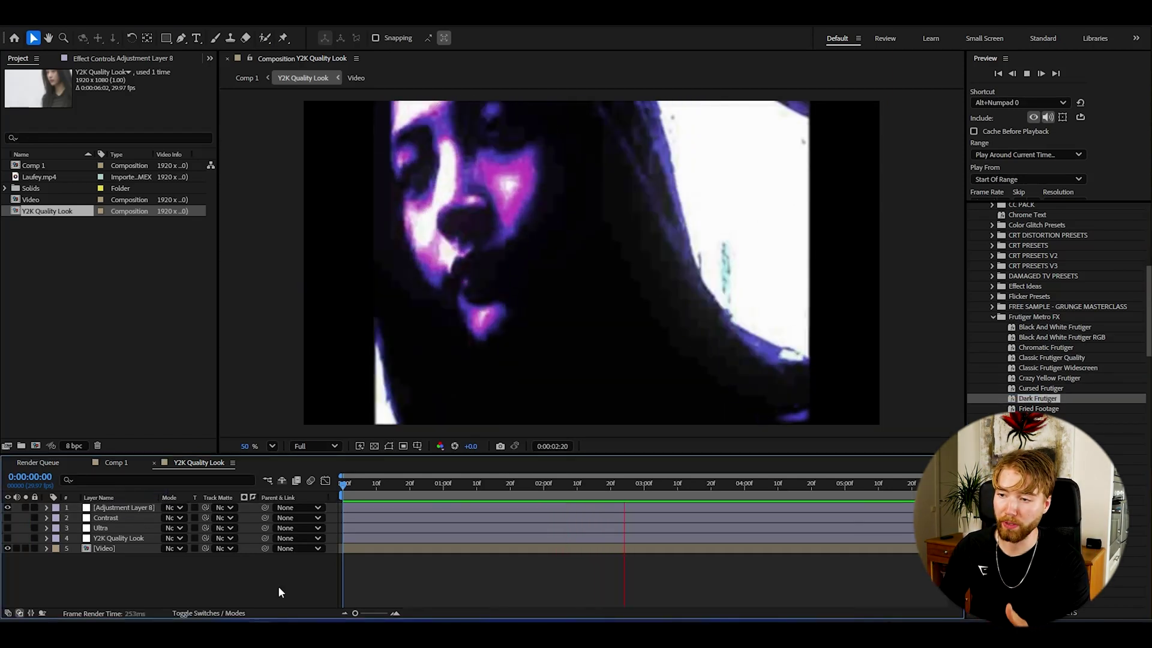